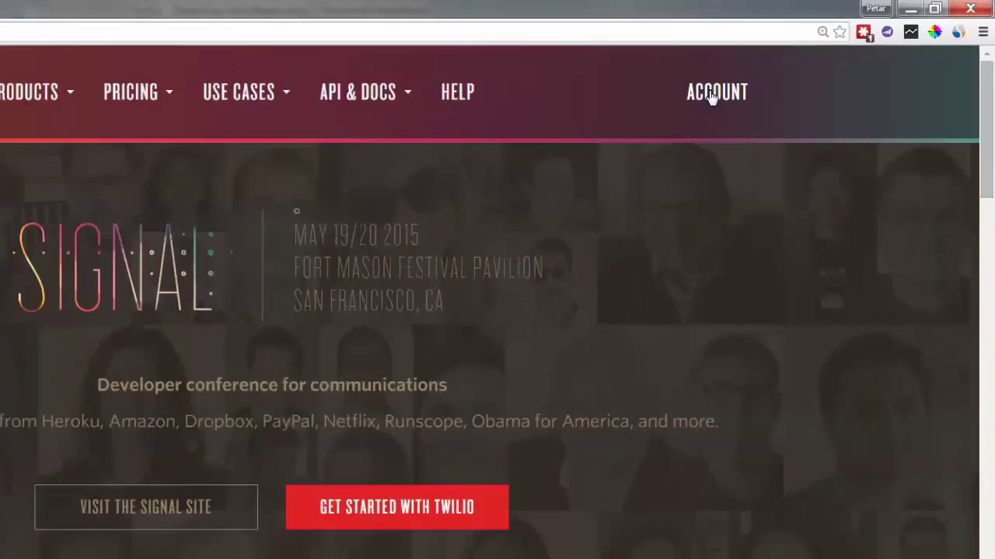
# Open Twilio's Manage Numbers page and select the account's phone number for copying.
pyautogui.click(744, 84)
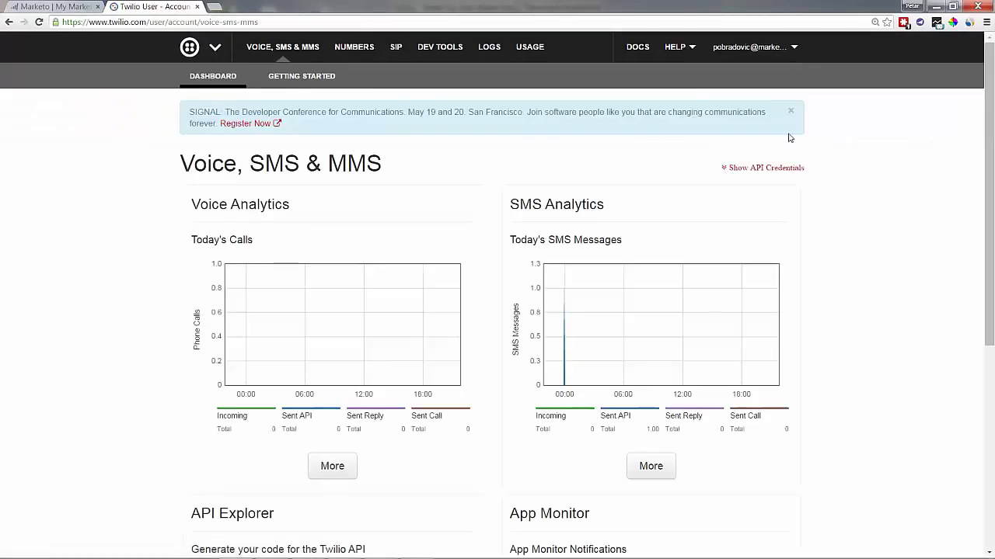
pyautogui.click(354, 52)
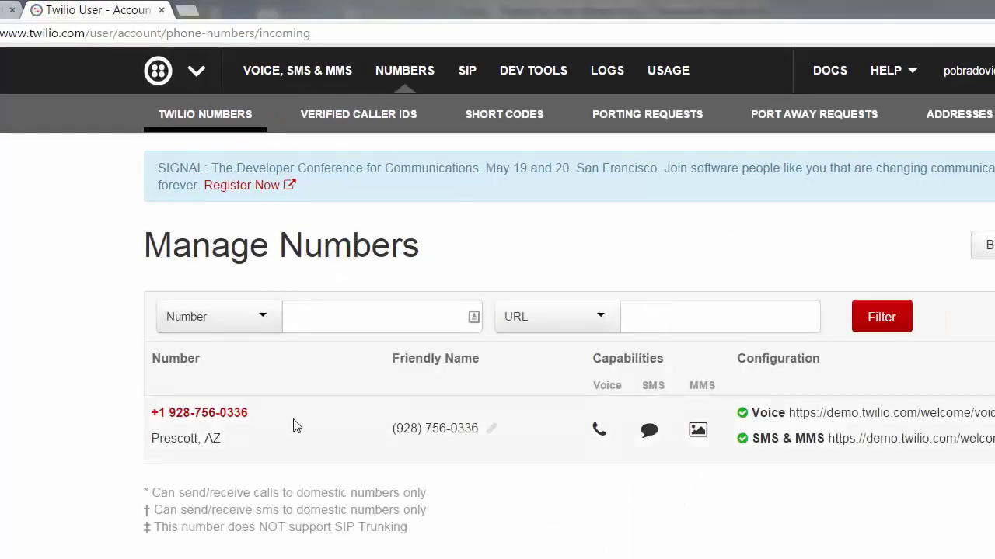
pyautogui.moveTo(392, 435); pyautogui.dragTo(480, 429)
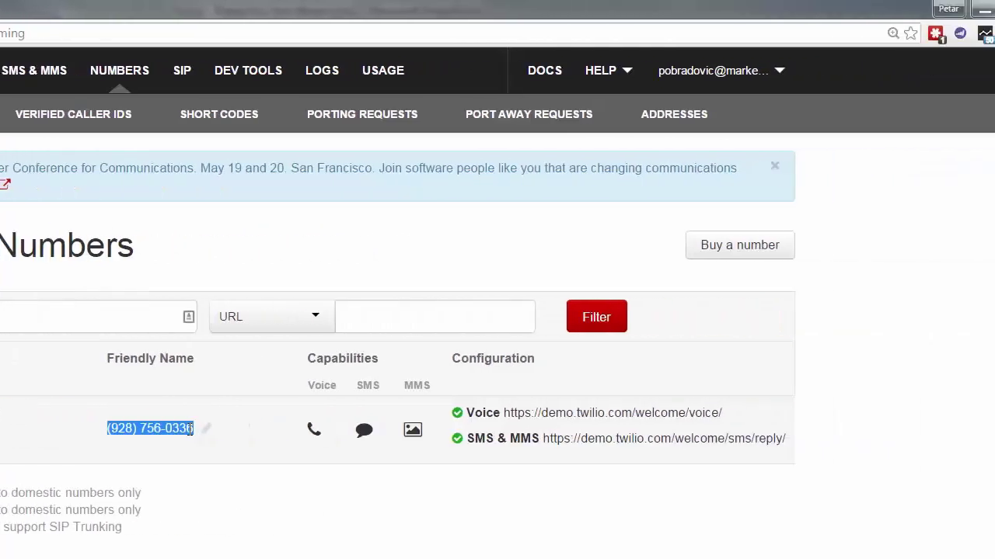
pyautogui.click(774, 84)
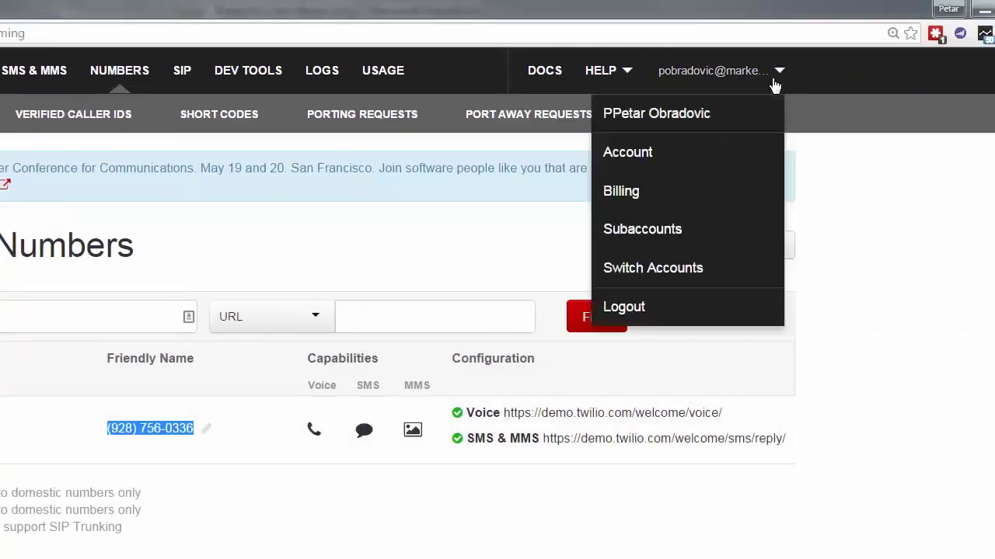
# Open Twilio account settings and select the live AccountSID under API Credentials.
pyautogui.click(749, 148)
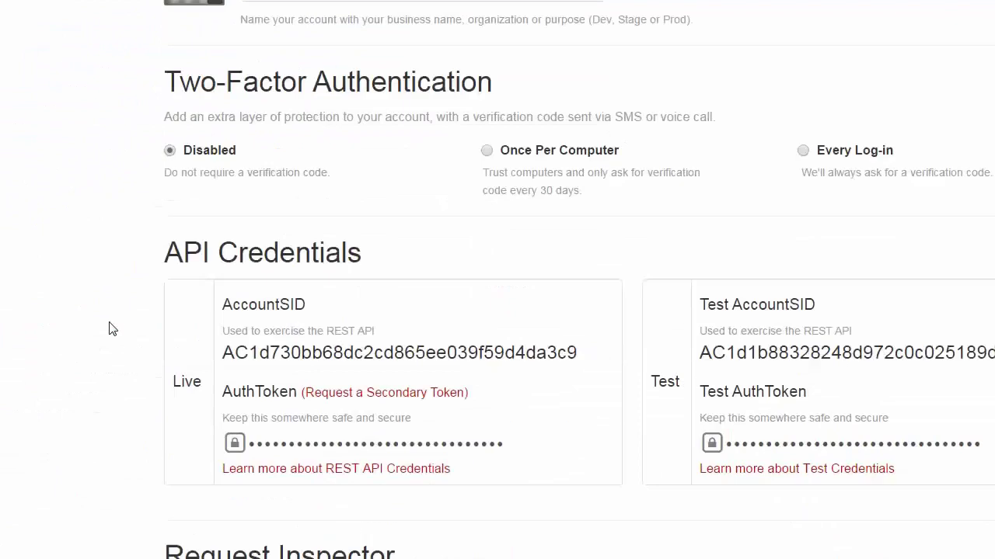
pyautogui.scroll(-1, 109, 328)
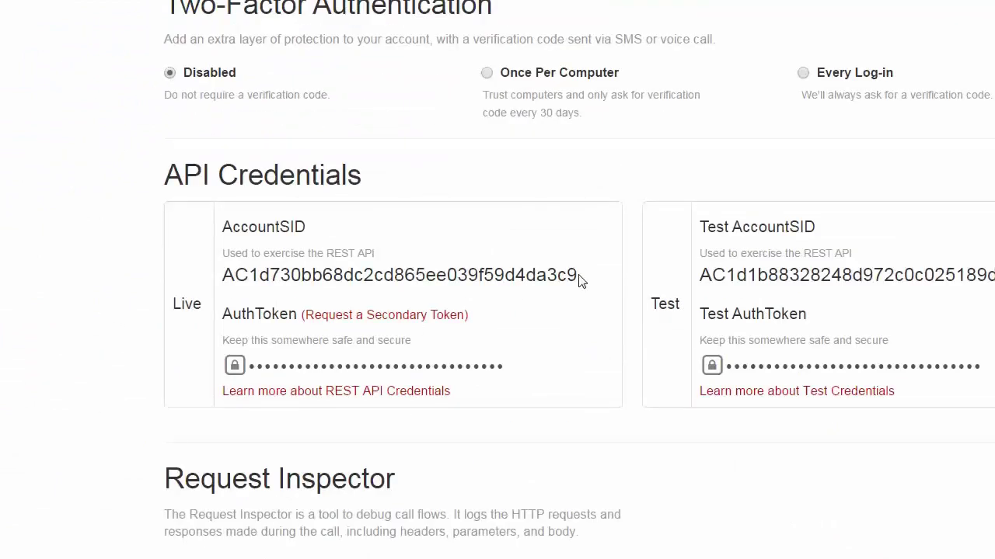
pyautogui.moveTo(579, 280); pyautogui.dragTo(227, 283)
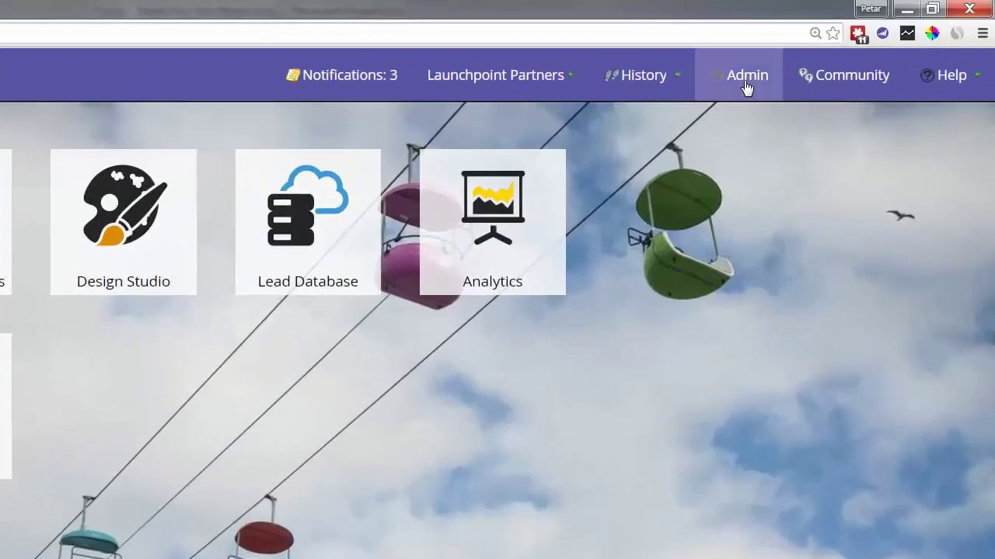
# Go to Admin > Webhooks, dismiss the empty New Webhook form, and edit 'Twilio - Thank you SMS'.
pyautogui.click(745, 82)
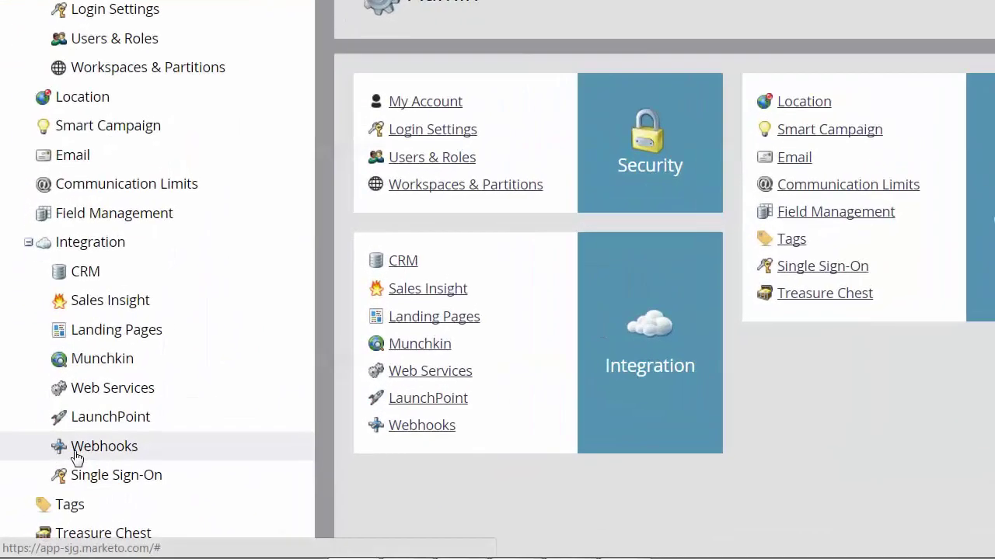
pyautogui.click(75, 449)
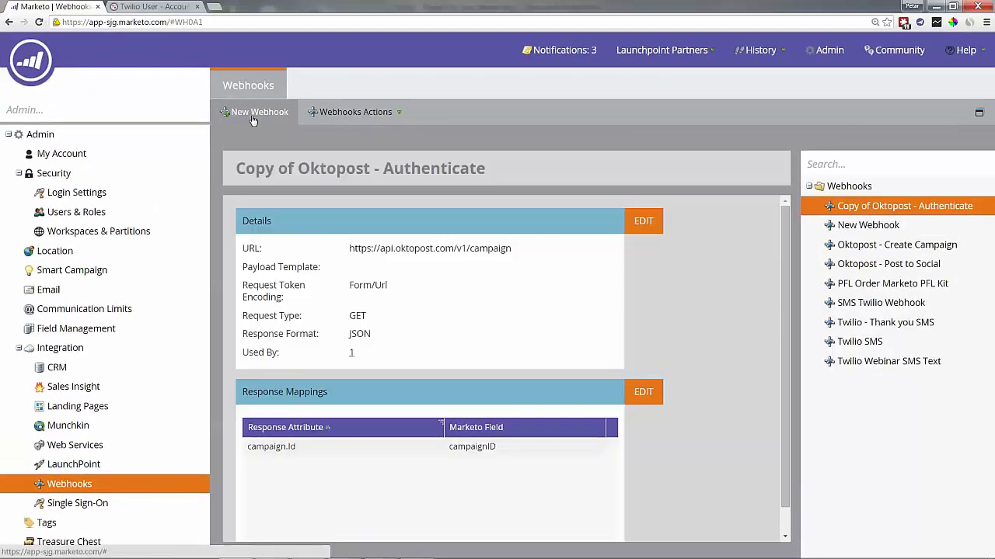
pyautogui.click(256, 112)
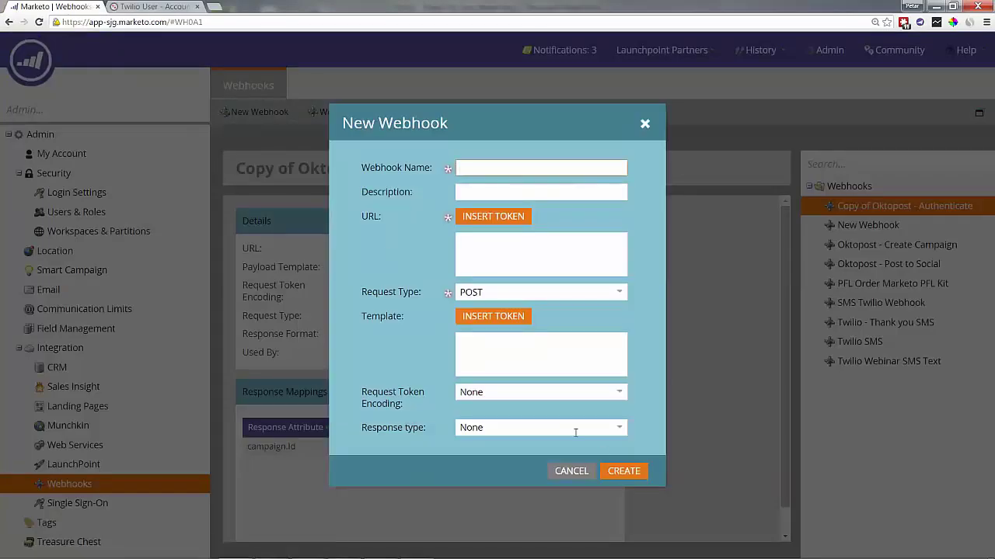
pyautogui.click(645, 126)
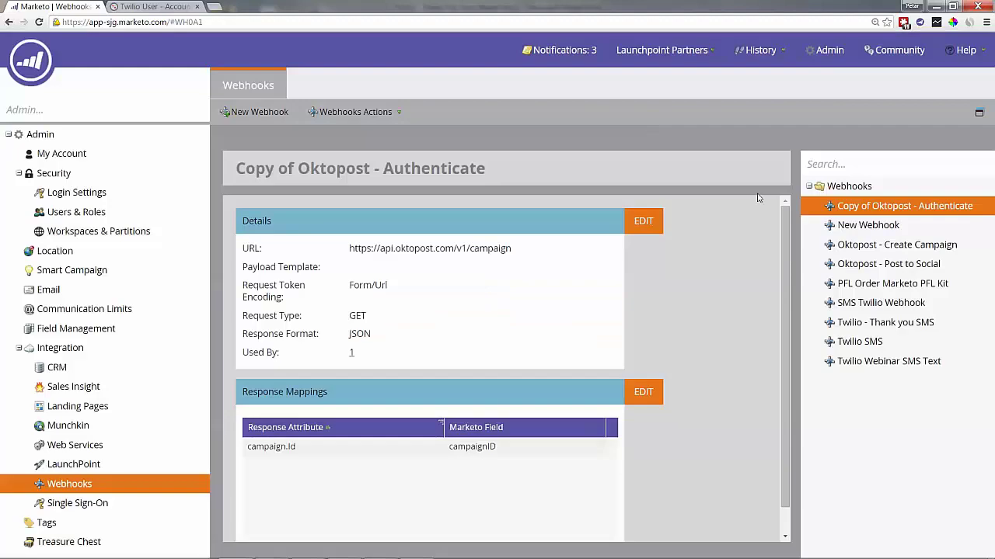
pyautogui.click(854, 327)
pyautogui.click(651, 244)
pyautogui.moveTo(550, 130); pyautogui.dragTo(357, 58)
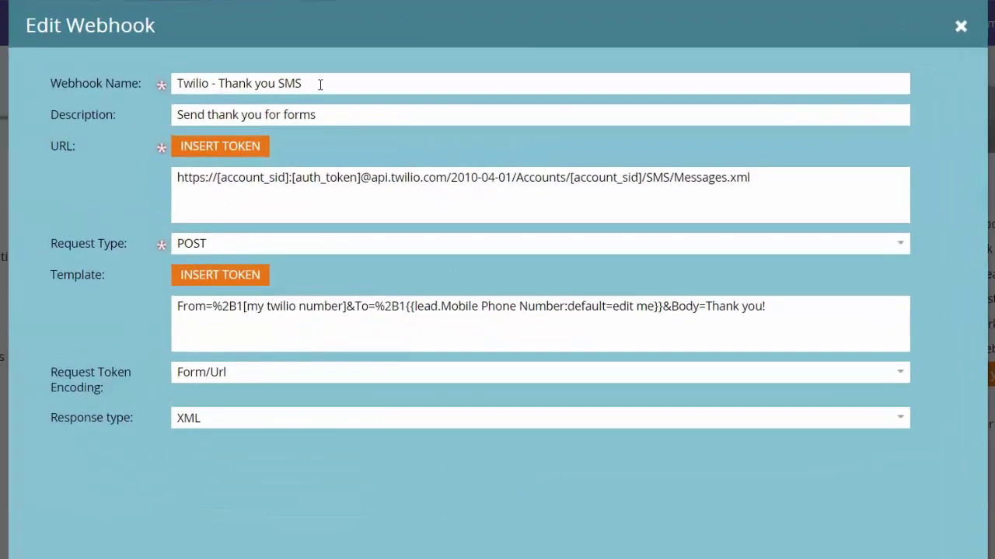
pyautogui.click(317, 83)
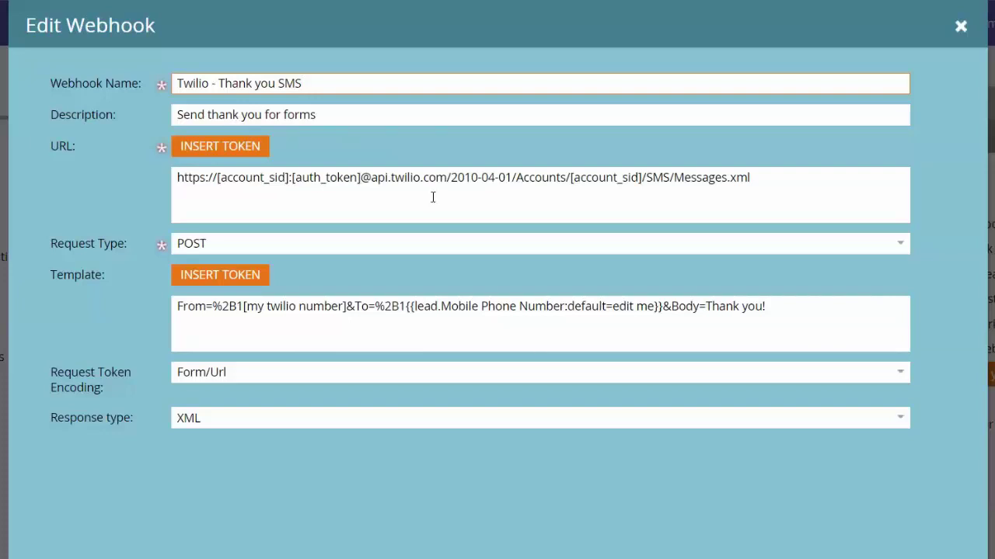
pyautogui.moveTo(761, 185); pyautogui.dragTo(185, 187)
pyautogui.click(199, 185)
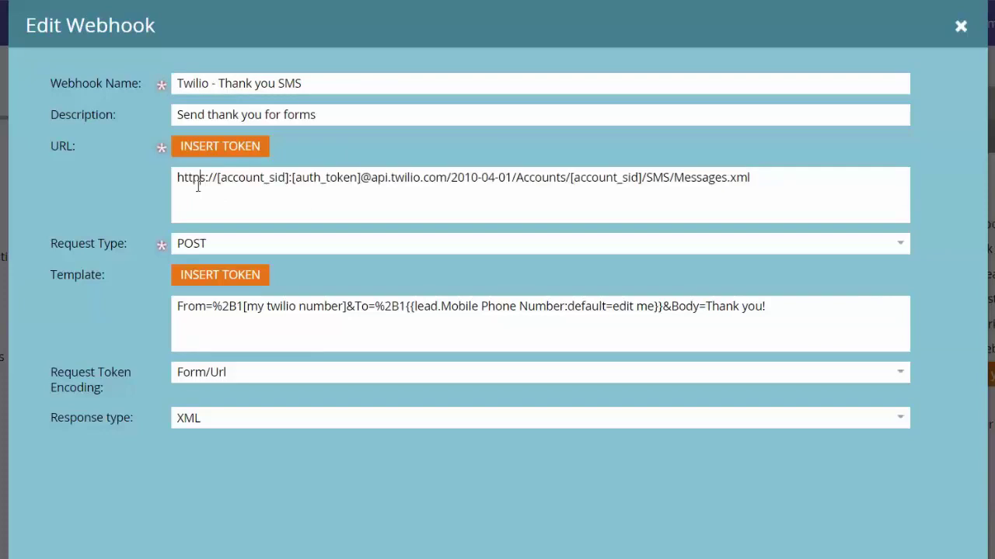
pyautogui.moveTo(289, 180); pyautogui.dragTo(219, 183)
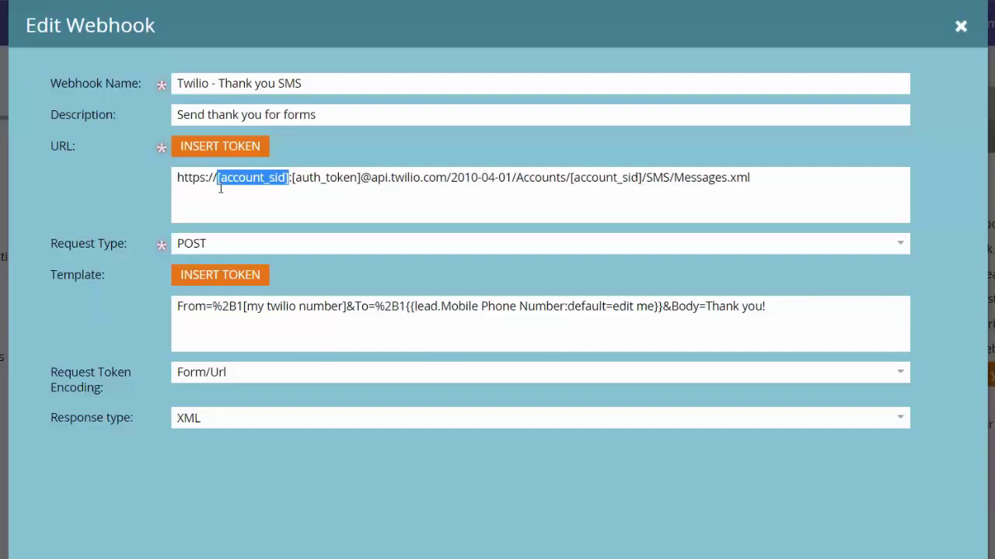
pyautogui.moveTo(292, 178); pyautogui.dragTo(360, 186)
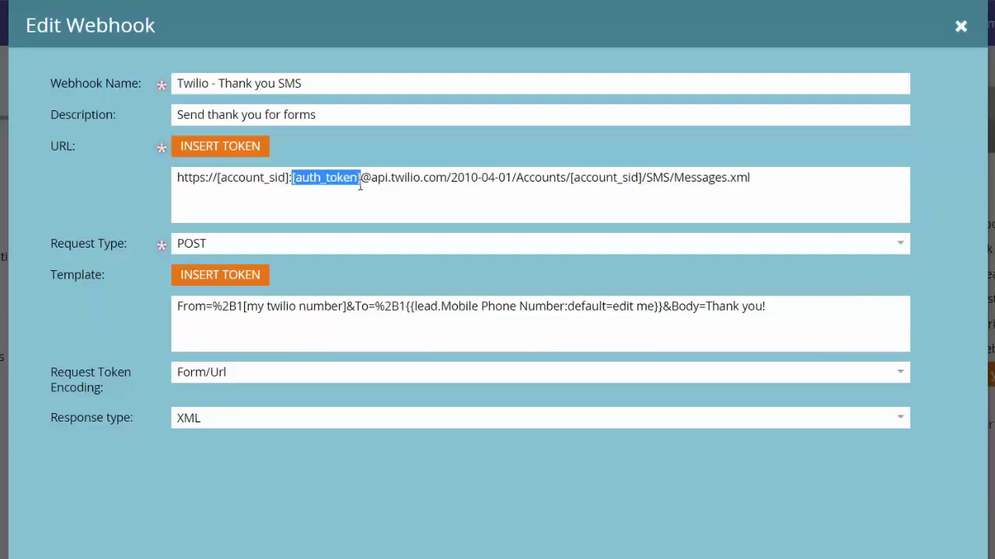
pyautogui.click(287, 181)
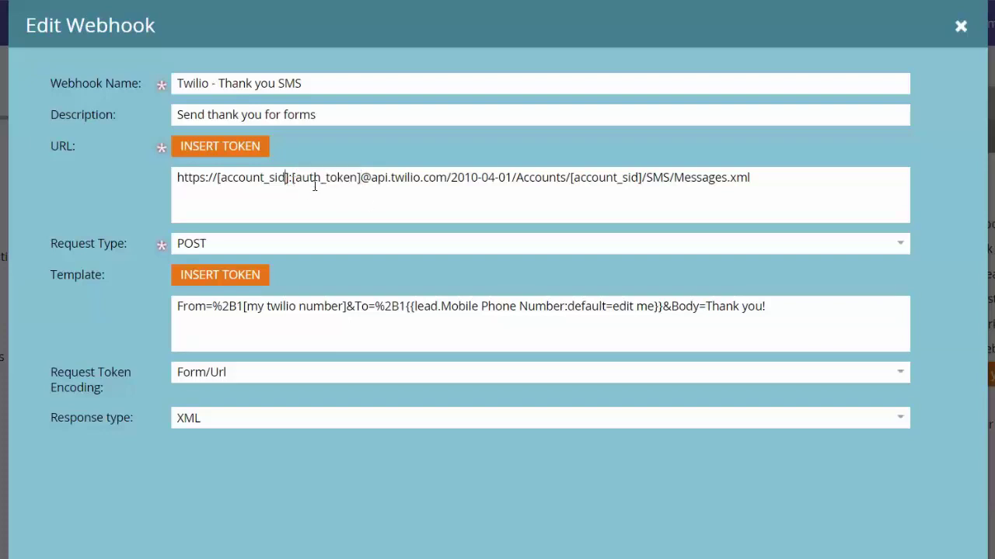
pyautogui.doubleClick(569, 179)
pyautogui.click(571, 180)
pyautogui.moveTo(572, 180); pyautogui.dragTo(640, 186)
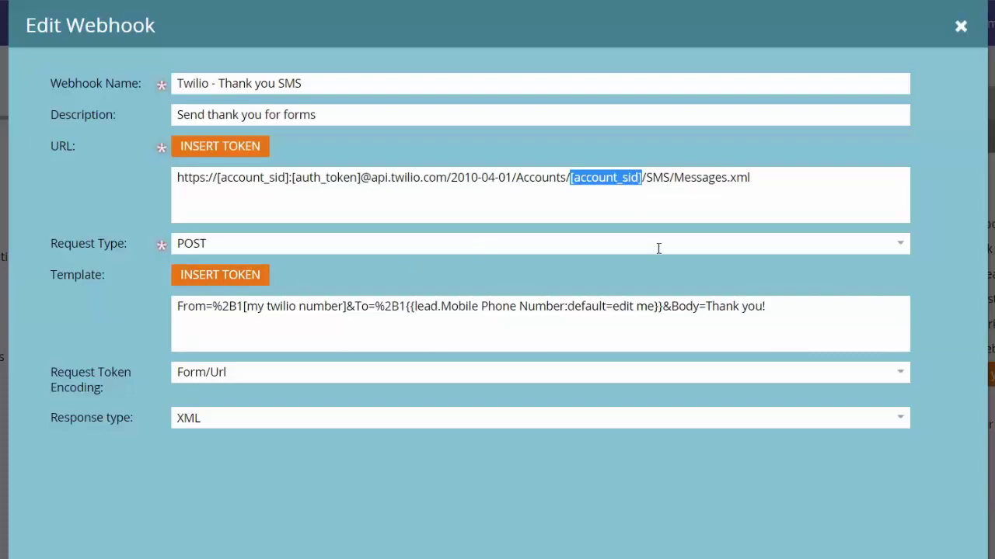
pyautogui.click(899, 248)
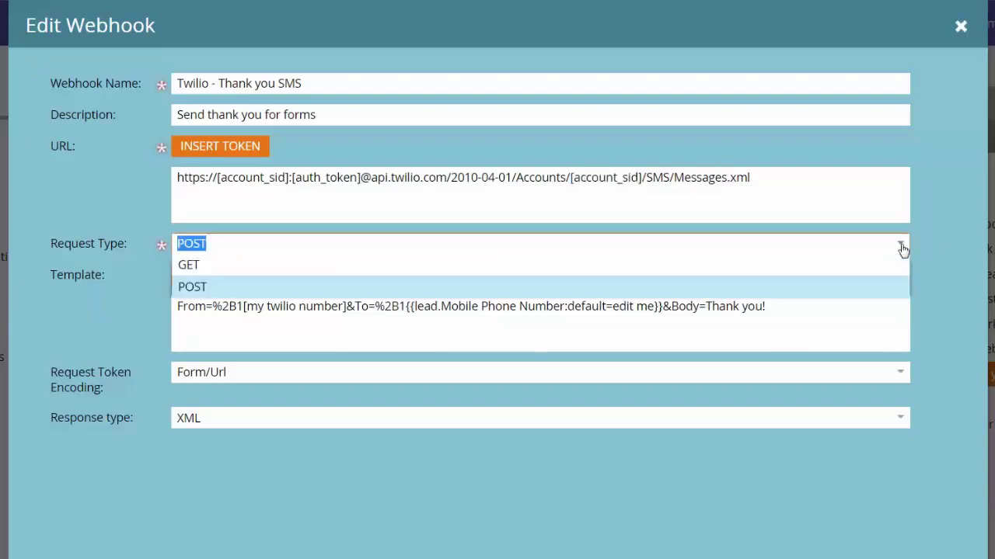
pyautogui.click(233, 288)
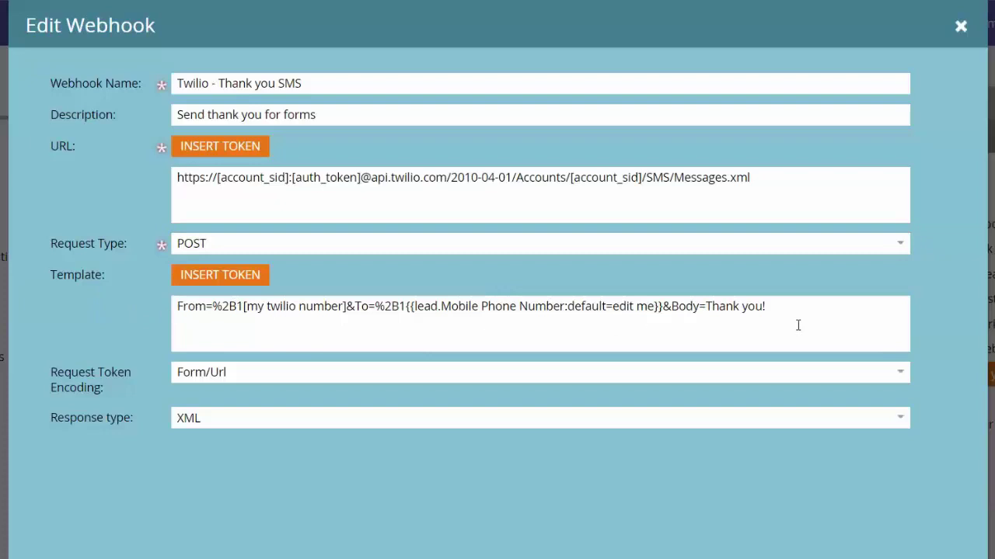
pyautogui.moveTo(770, 318); pyautogui.dragTo(442, 313)
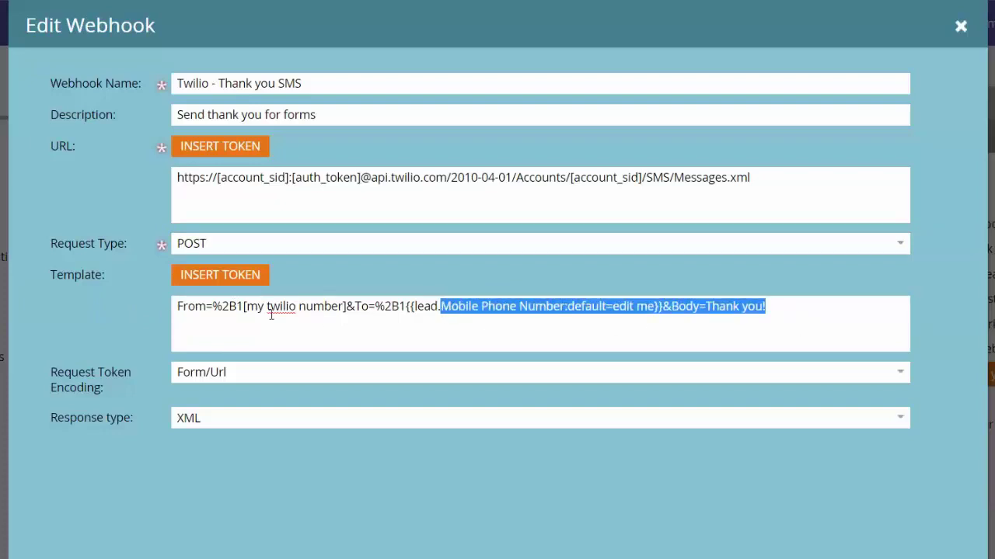
pyautogui.click(244, 307)
pyautogui.moveTo(244, 307); pyautogui.dragTo(347, 307)
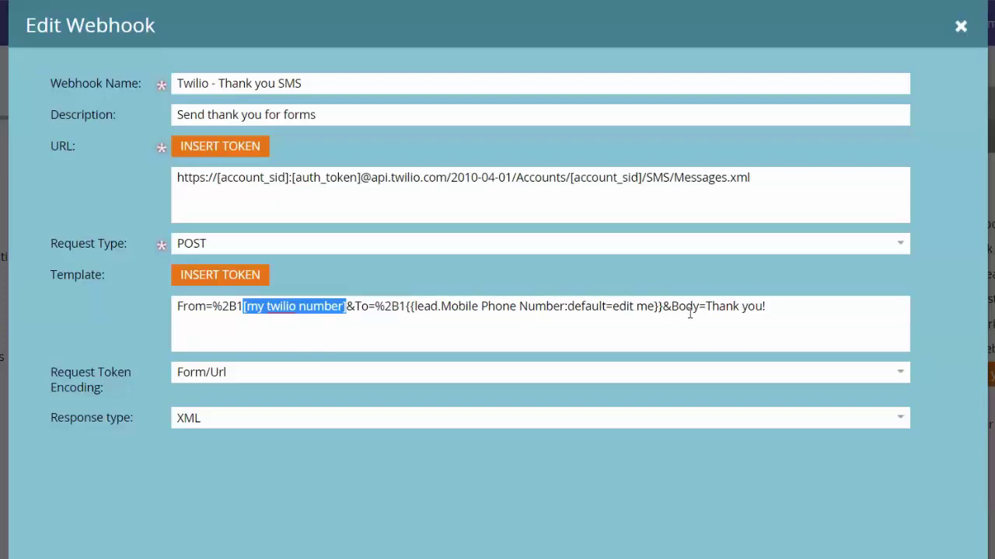
pyautogui.click(425, 308)
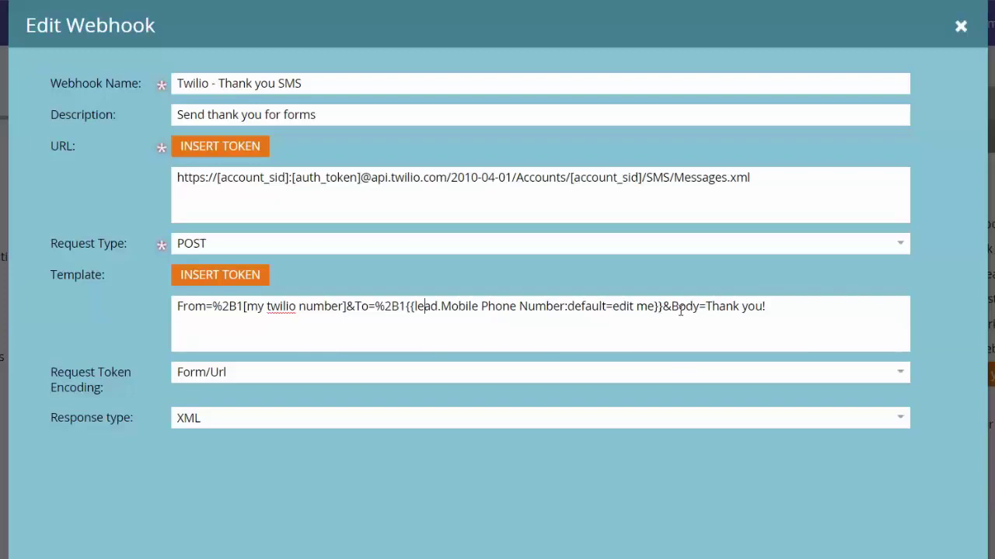
pyautogui.moveTo(770, 308); pyautogui.dragTo(708, 311)
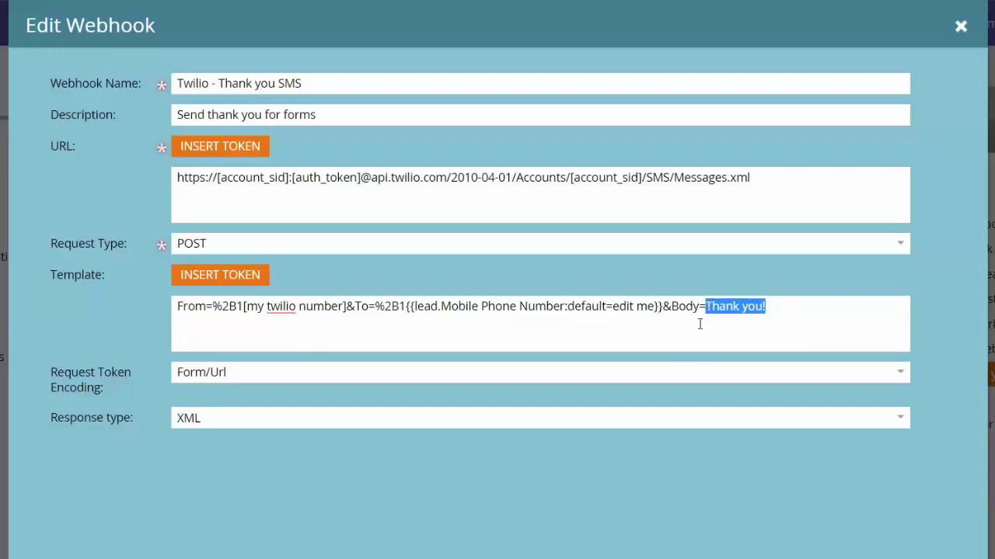
pyautogui.click(699, 324)
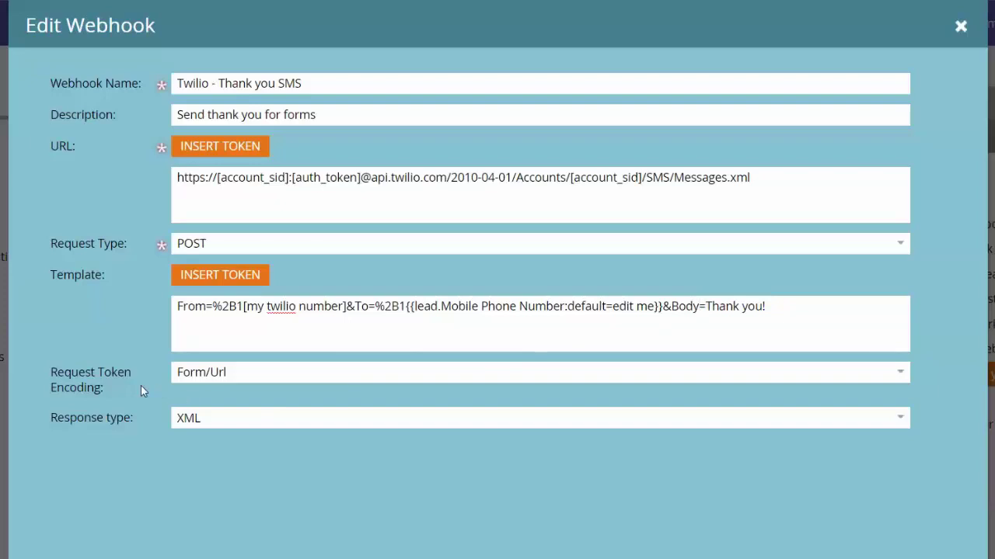